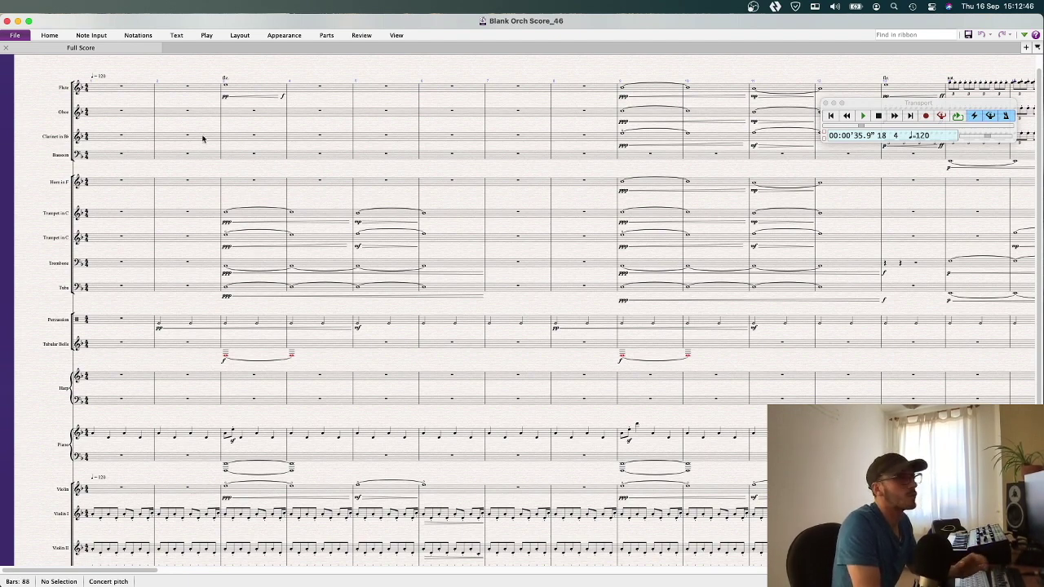
Start a MIDI export of the orchestral score from Sibelius's File > Export menu.
click(19, 37)
click(37, 239)
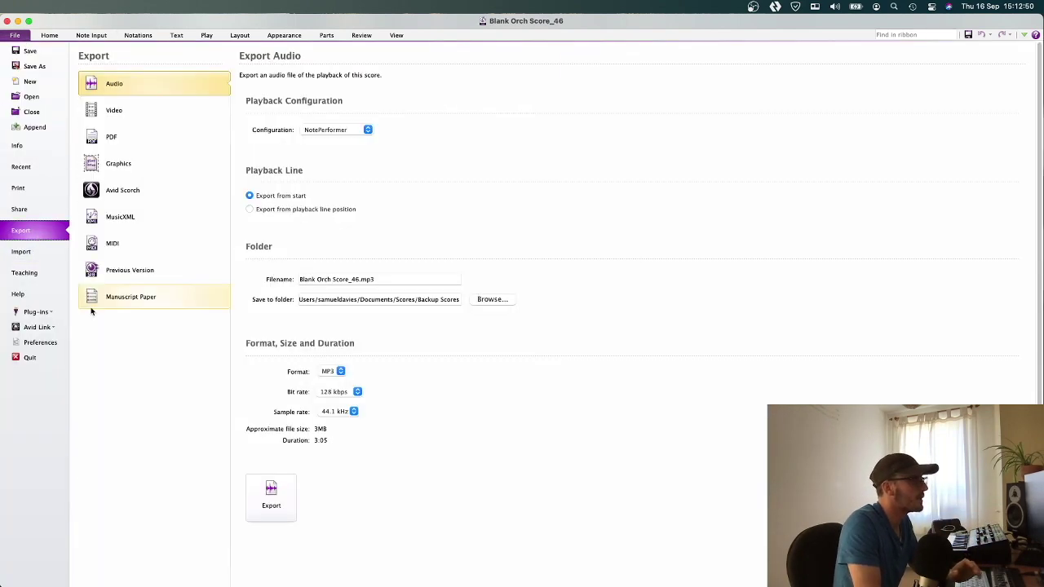
click(136, 251)
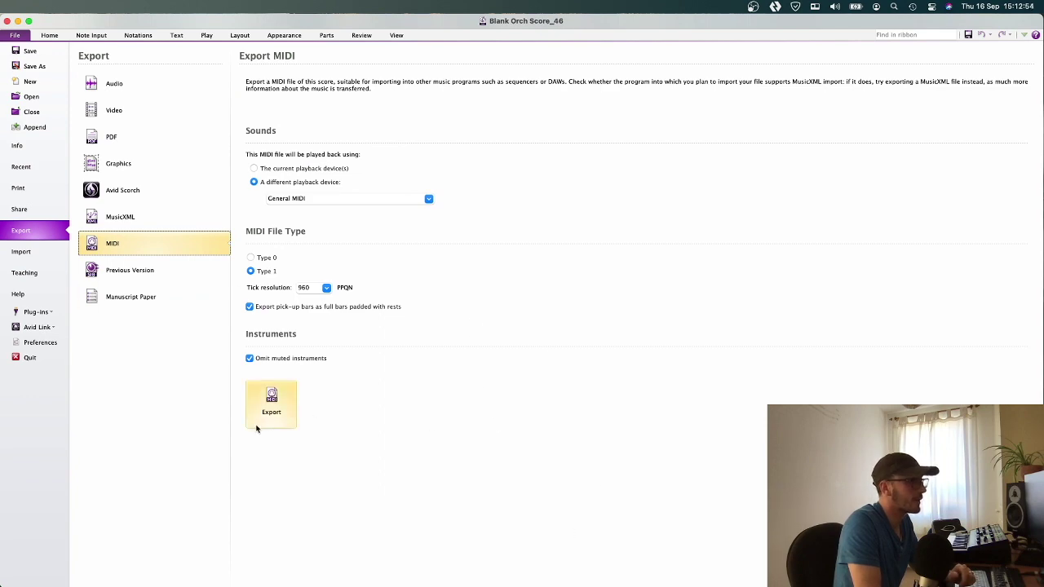
click(293, 422)
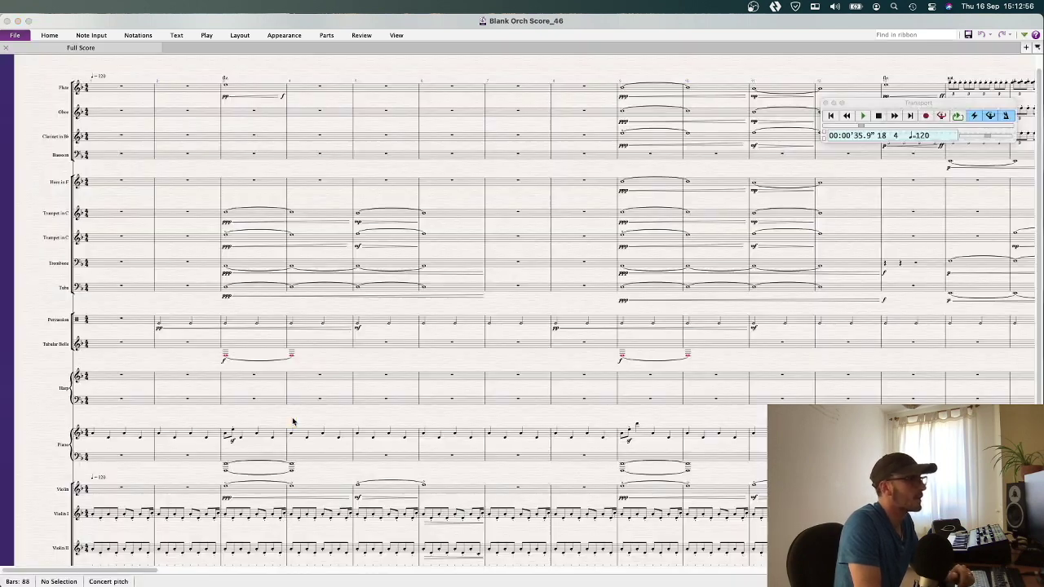
Replace Score_46 in the file name so it reads 'Blank Orch MIDI', and save it.
key(Right)
key(shift+Left)
key(shift+Left)
key(shift+Left)
key(shift+Left)
key(shift+Left)
key(shift+Left)
key(shift+Left)
key(shift+Left)
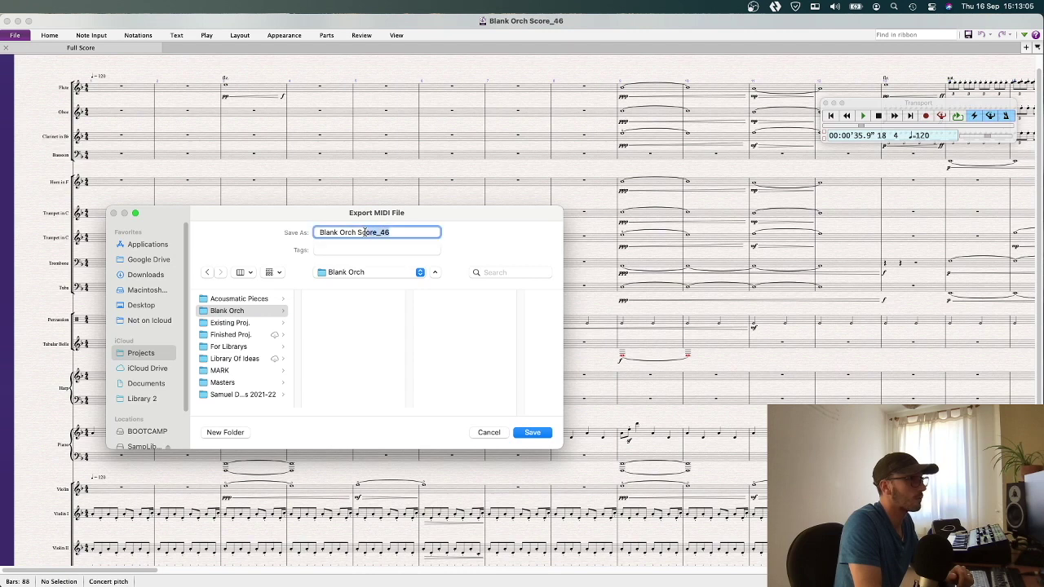
key(BackSpace)
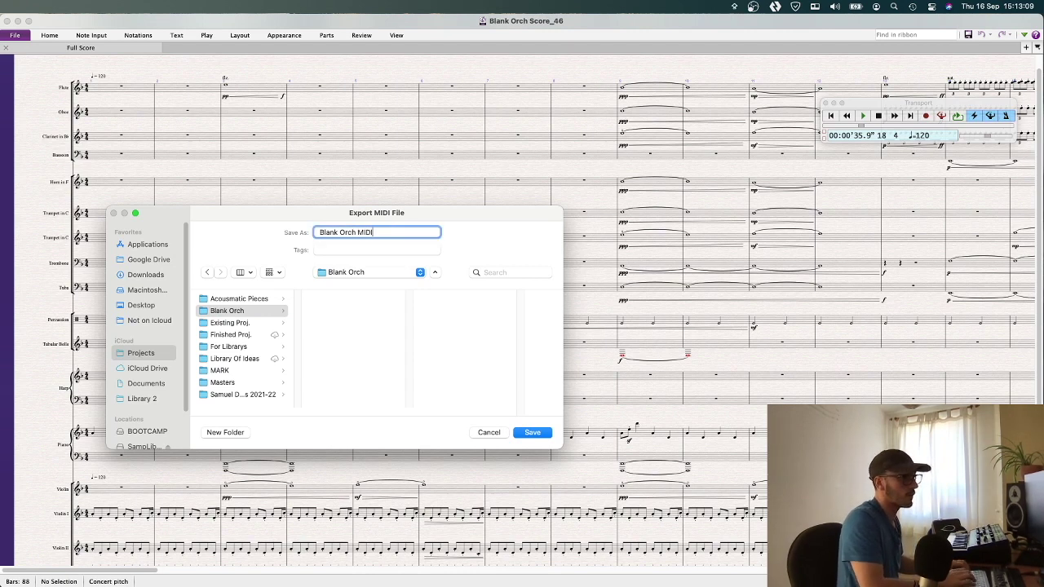
text(MIDI)
key(Return)
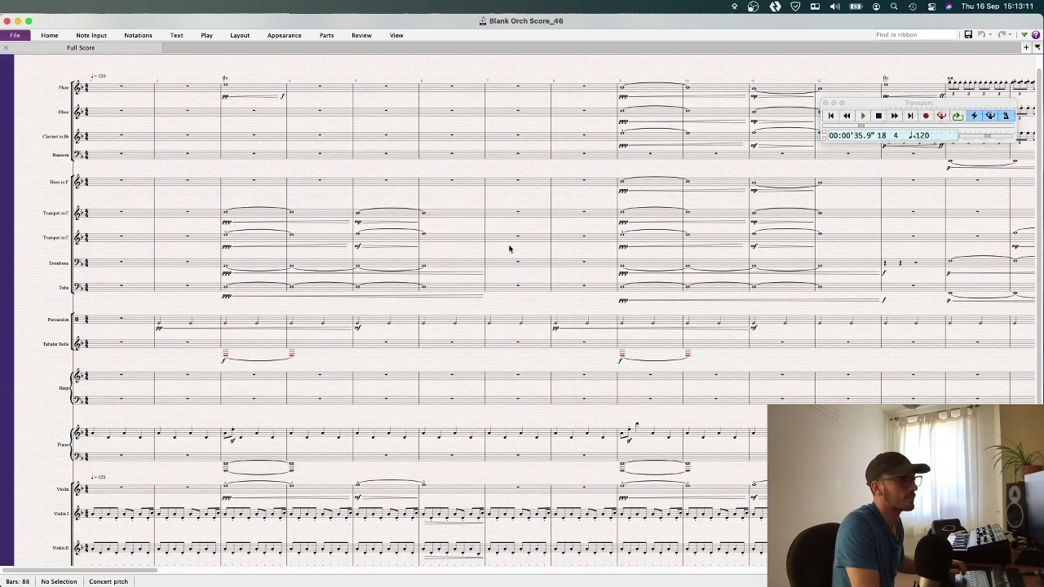
Open Blank Orch MIDI.mid from Finder in Logic Pro (default).
key(super+Tab)
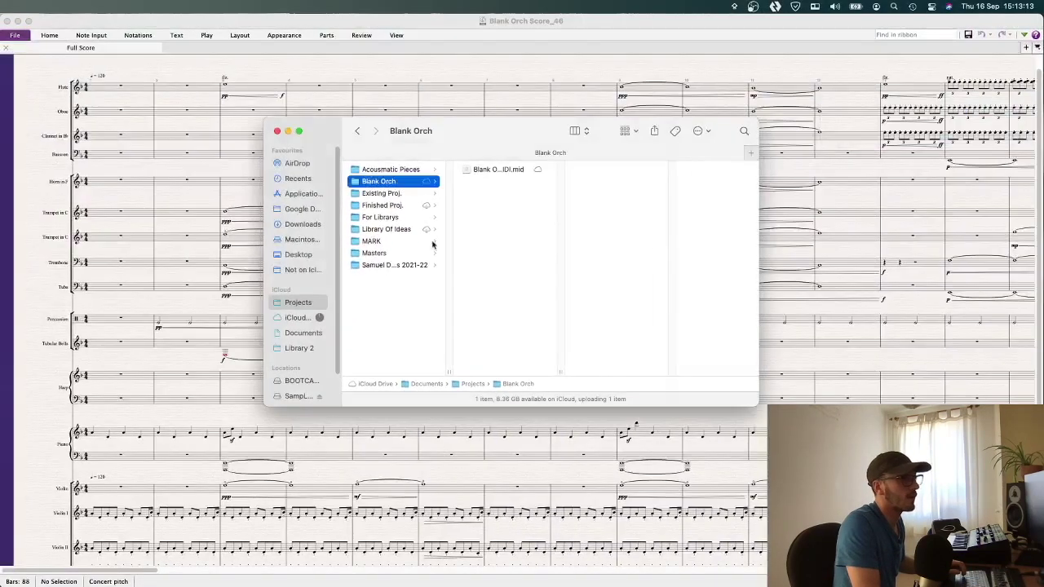
right_click(505, 171)
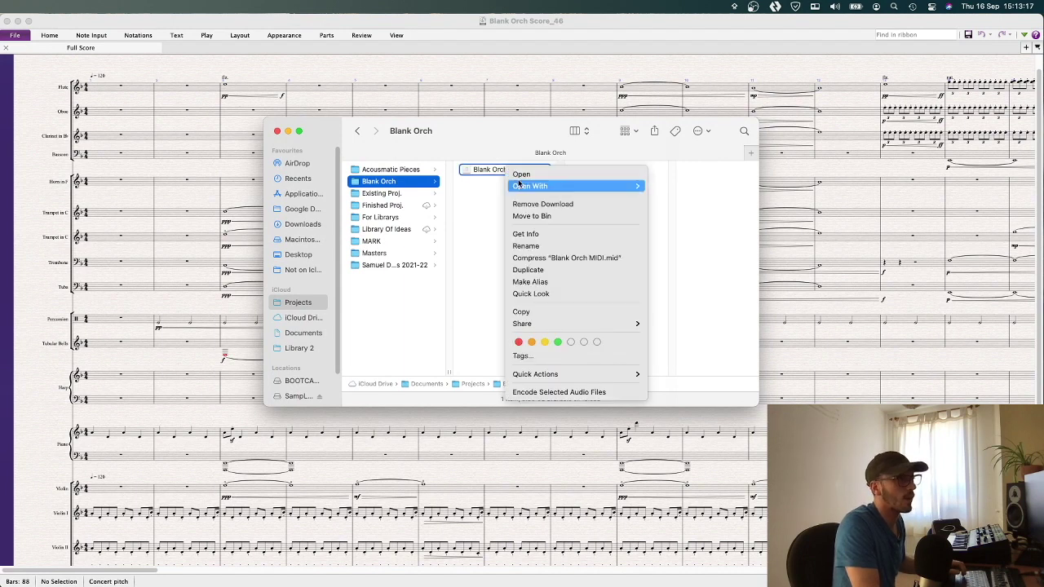
mouse_move(522, 187)
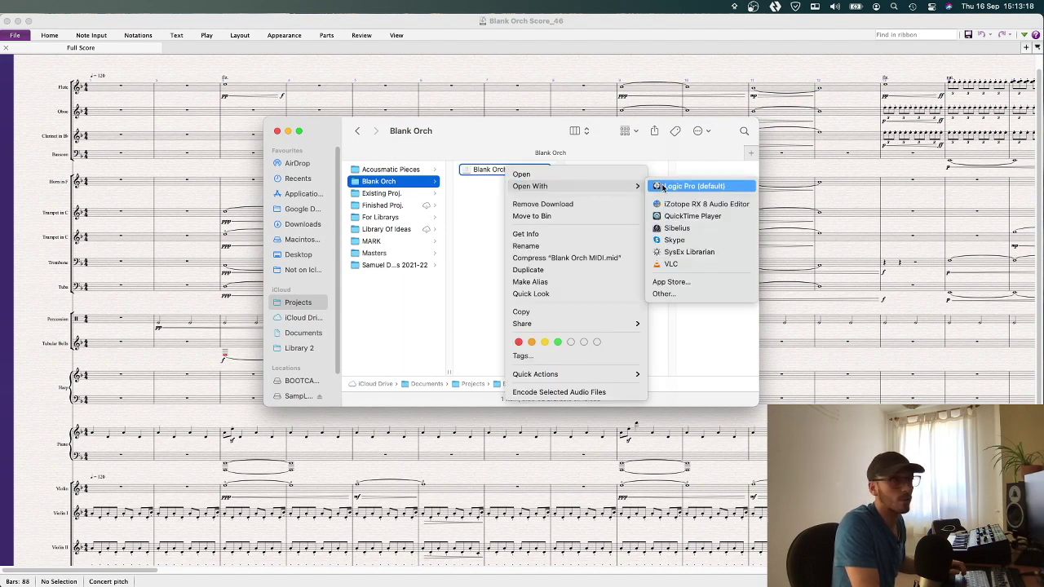
click(662, 186)
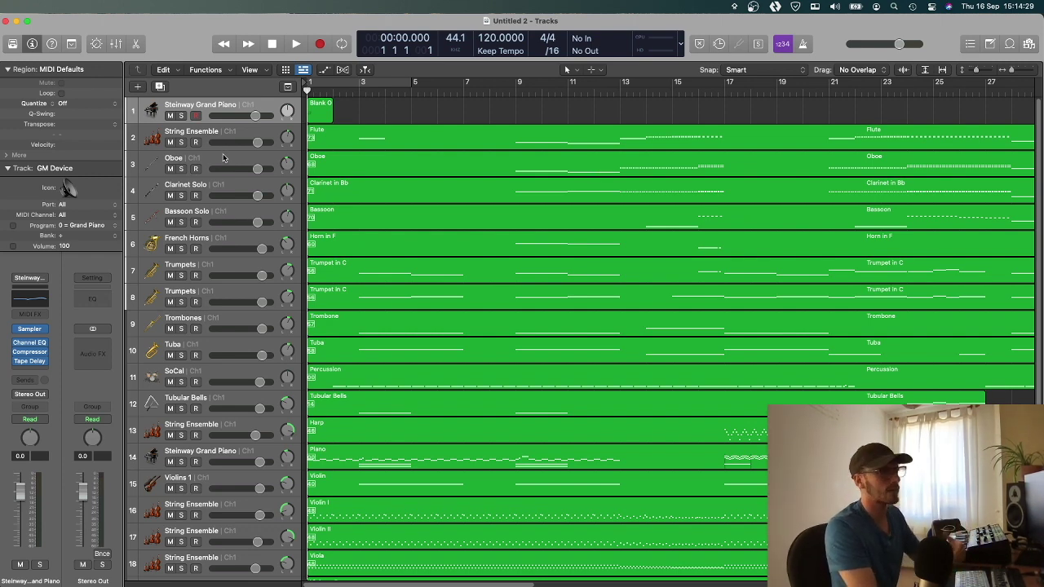
click(227, 163)
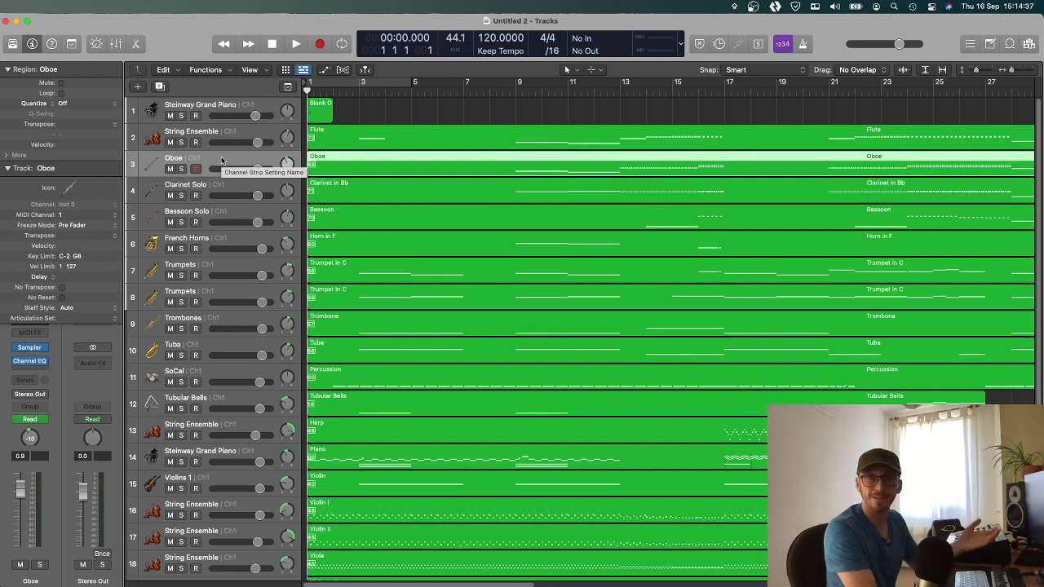
click(230, 104)
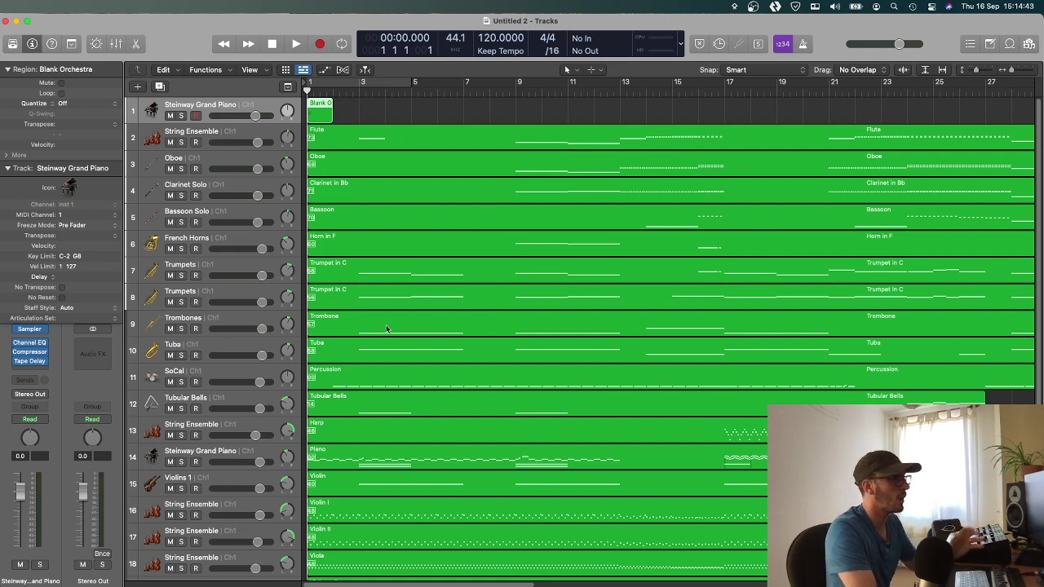
click(244, 461)
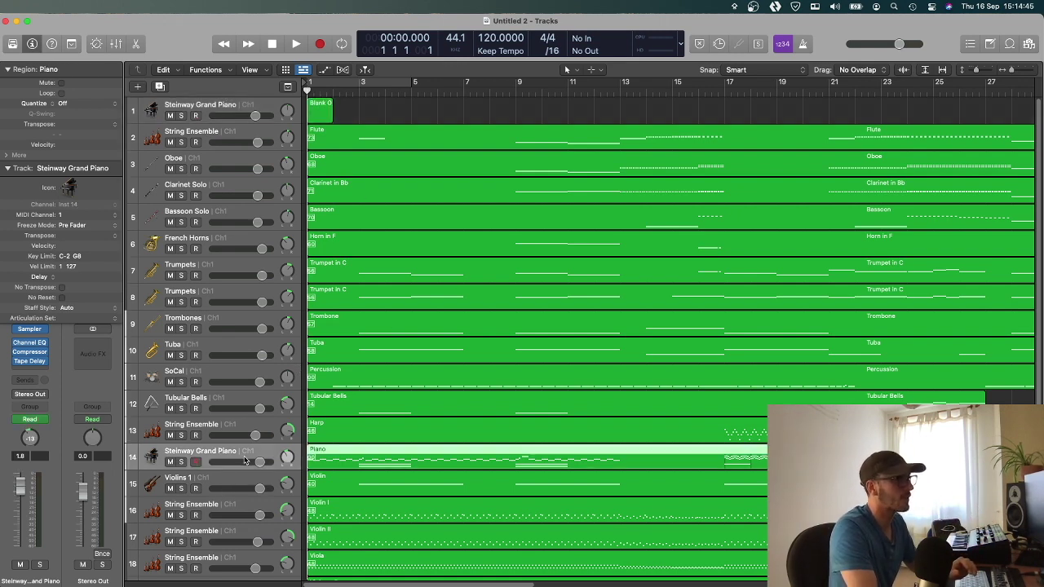
click(260, 112)
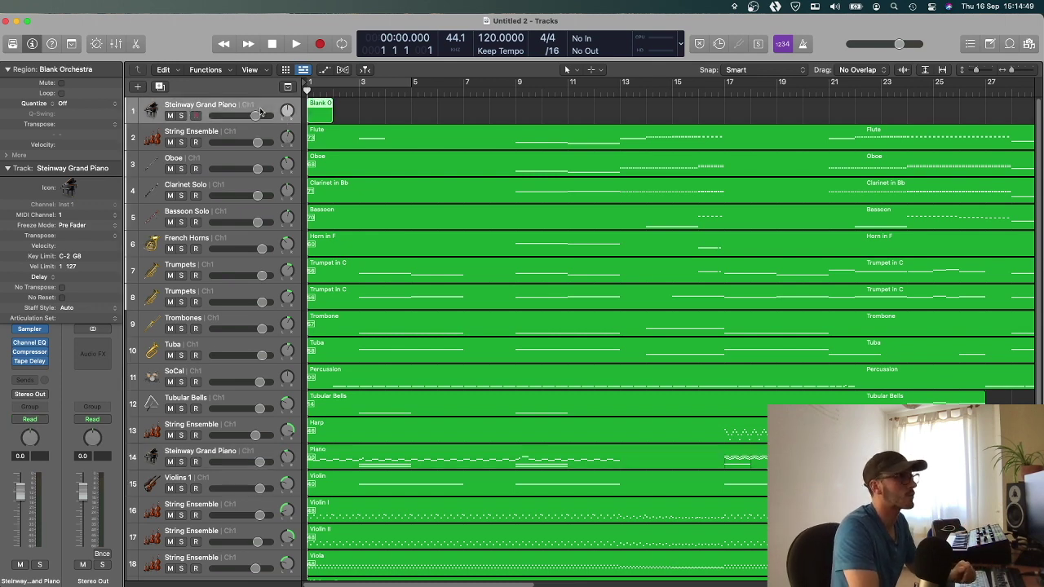
click(288, 88)
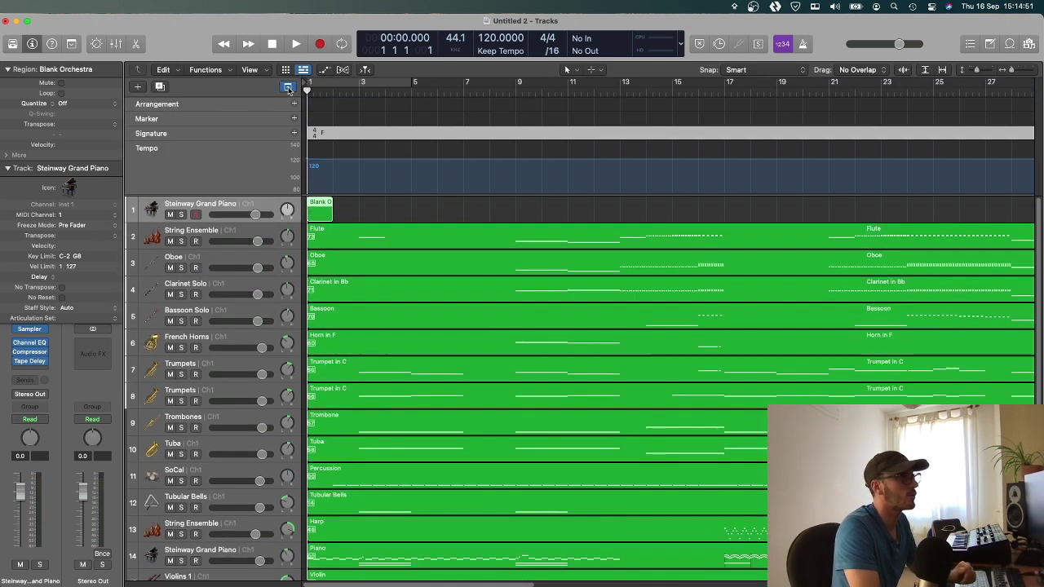
key(super+Left)
key(super+Left)
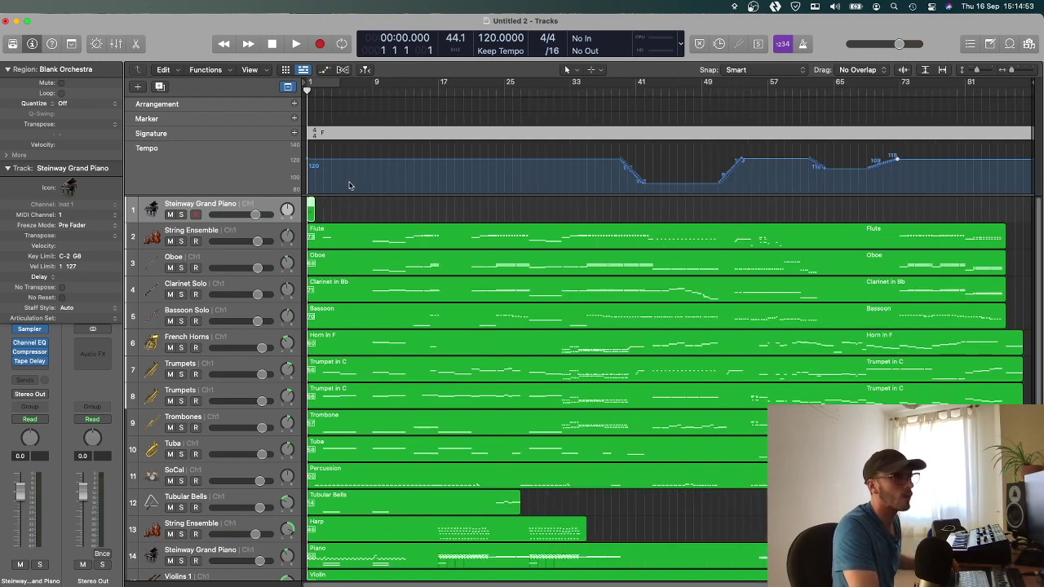
key(super+Right)
key(super+Right)
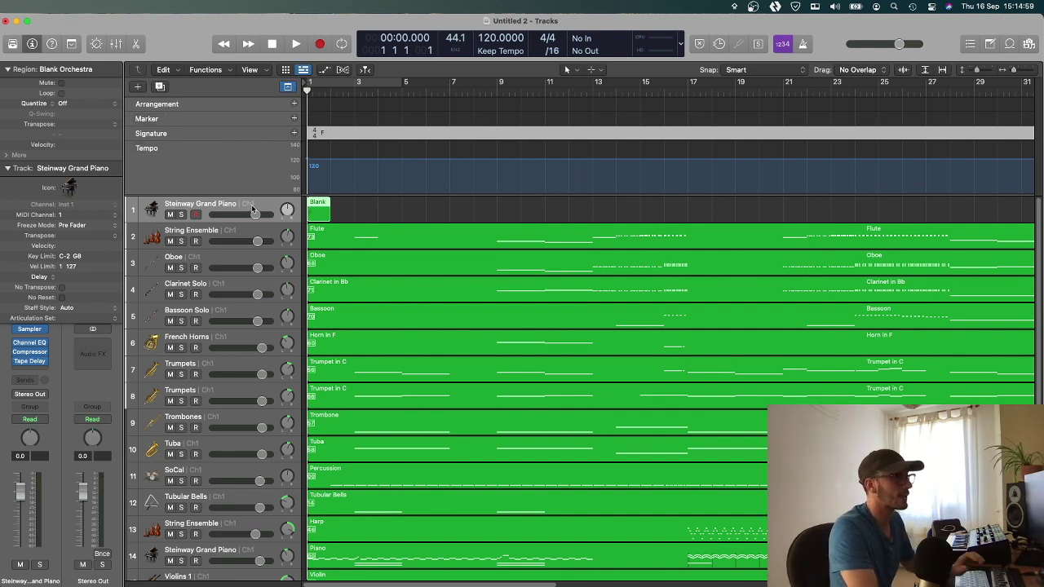
click(288, 87)
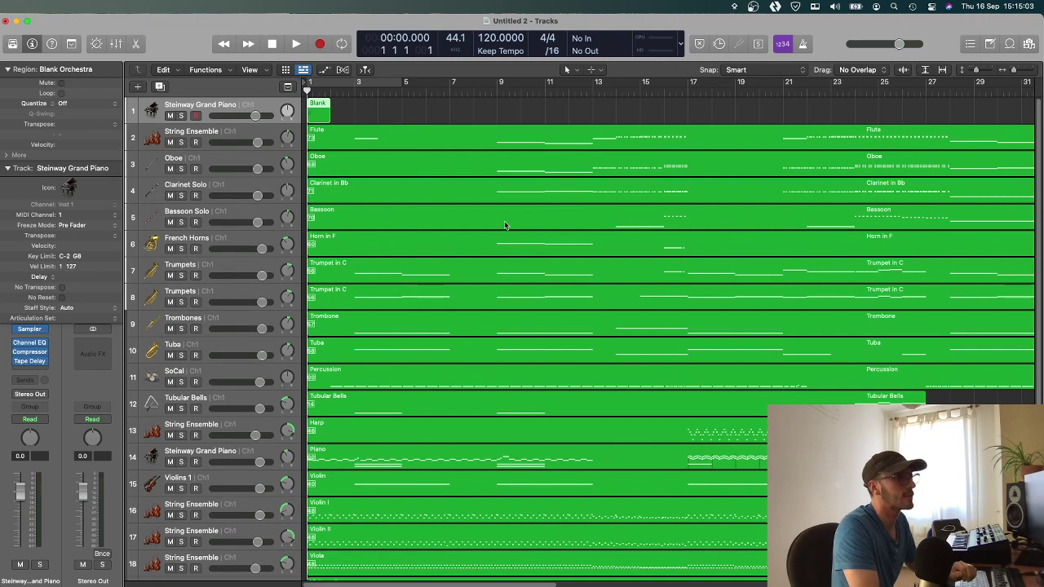
scroll(505, 226, down, 4)
click(576, 400)
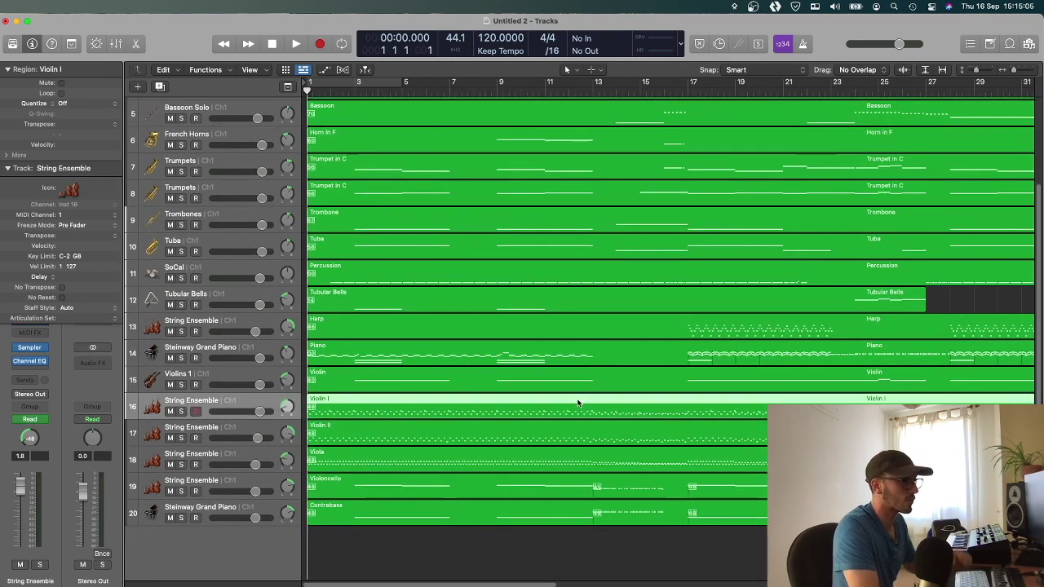
double_click(576, 402)
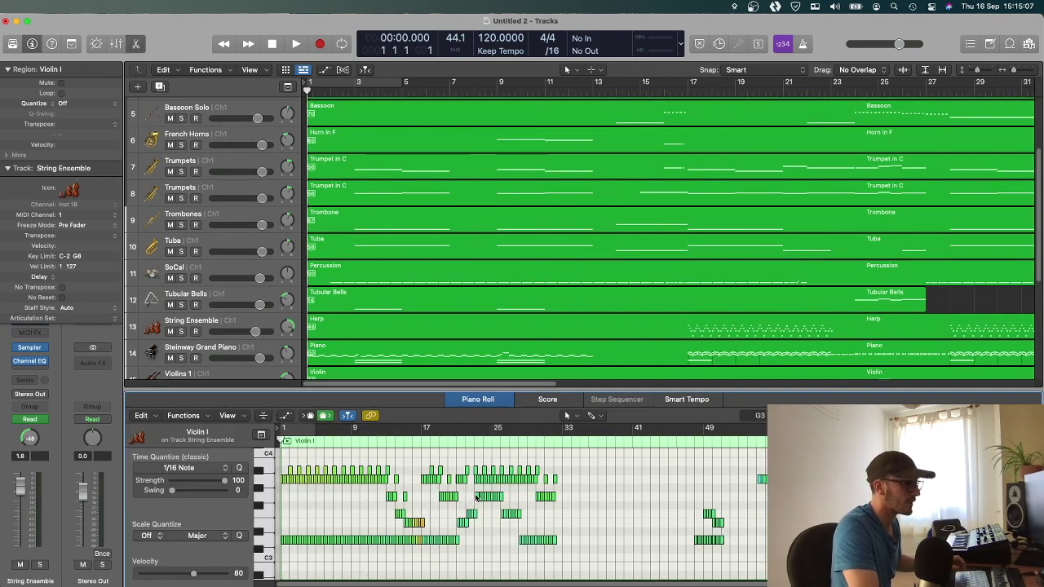
key(a)
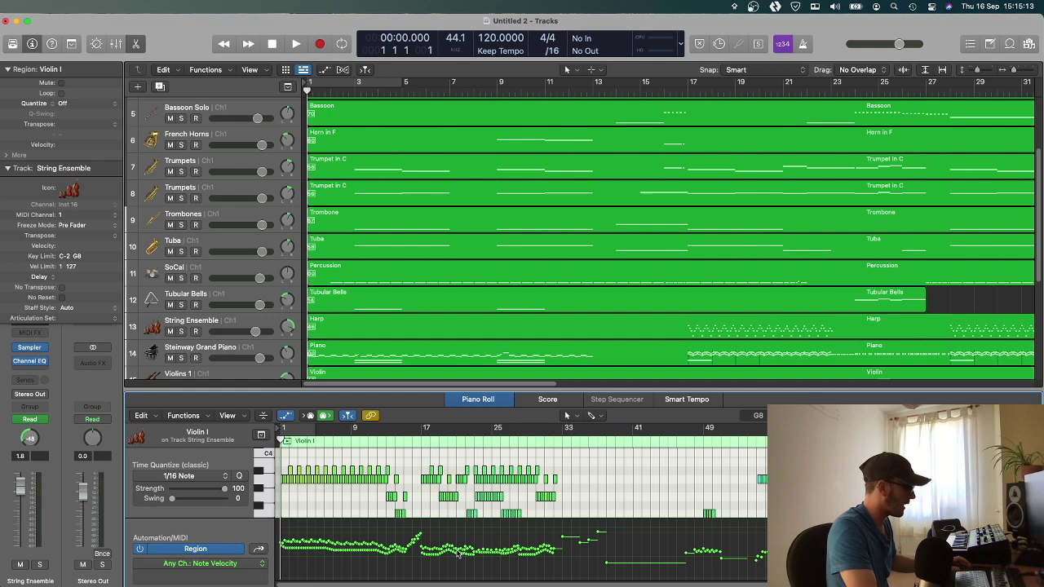
key(a)
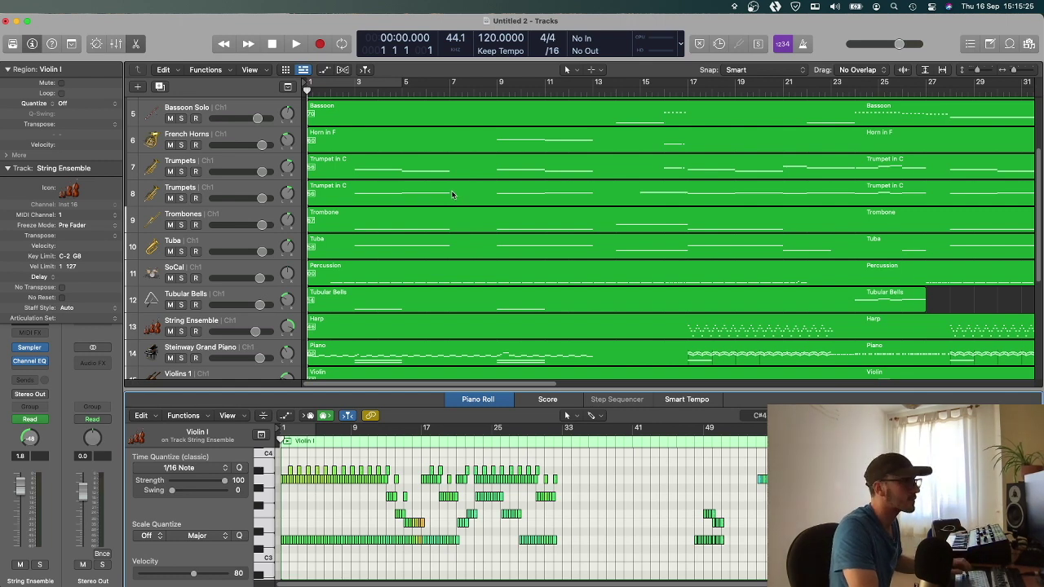
key(a)
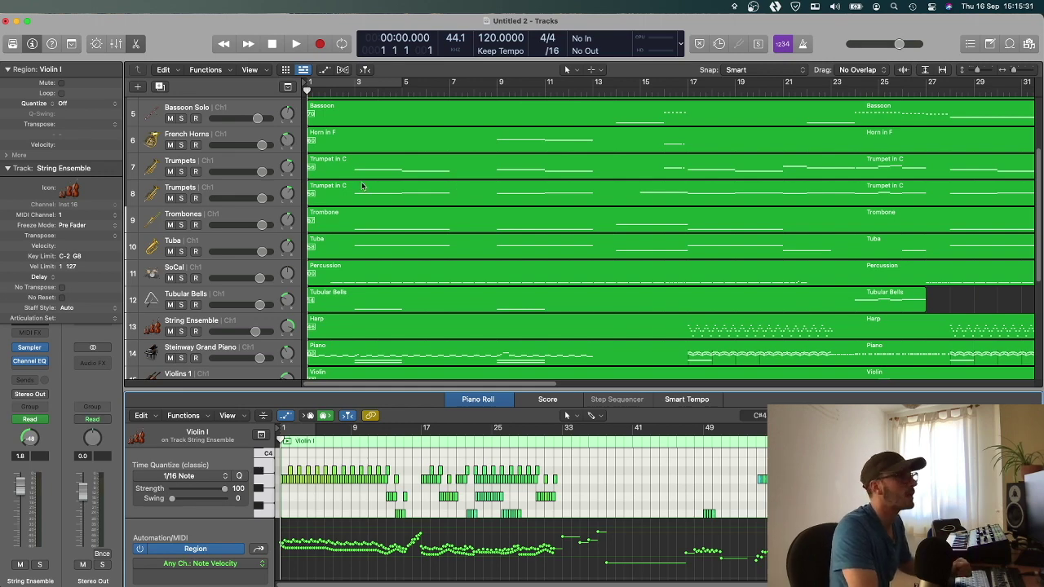
scroll(454, 247, up, 2)
key(e)
scroll(454, 247, up, 2)
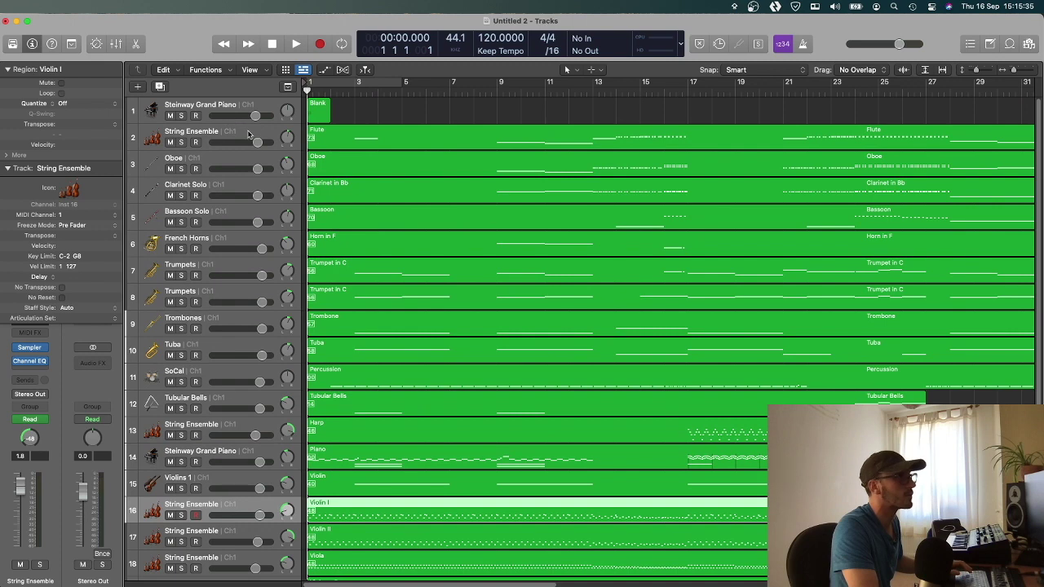
On the String Ensemble track, show the Flute region's Ch. 3 MIDI Volume and lower it to -0.9 dB.
click(250, 136)
key(a)
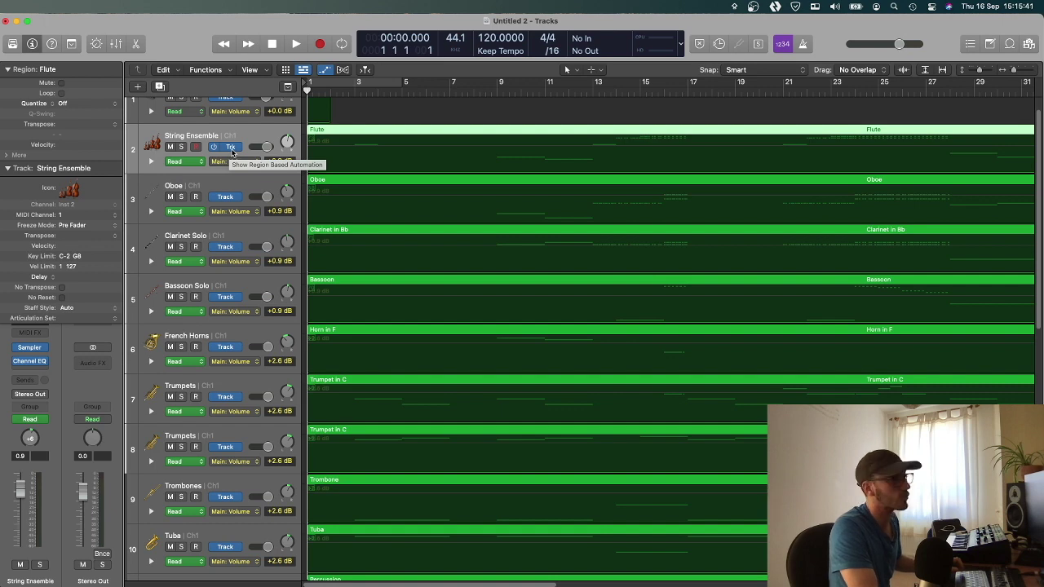
click(231, 149)
click(241, 163)
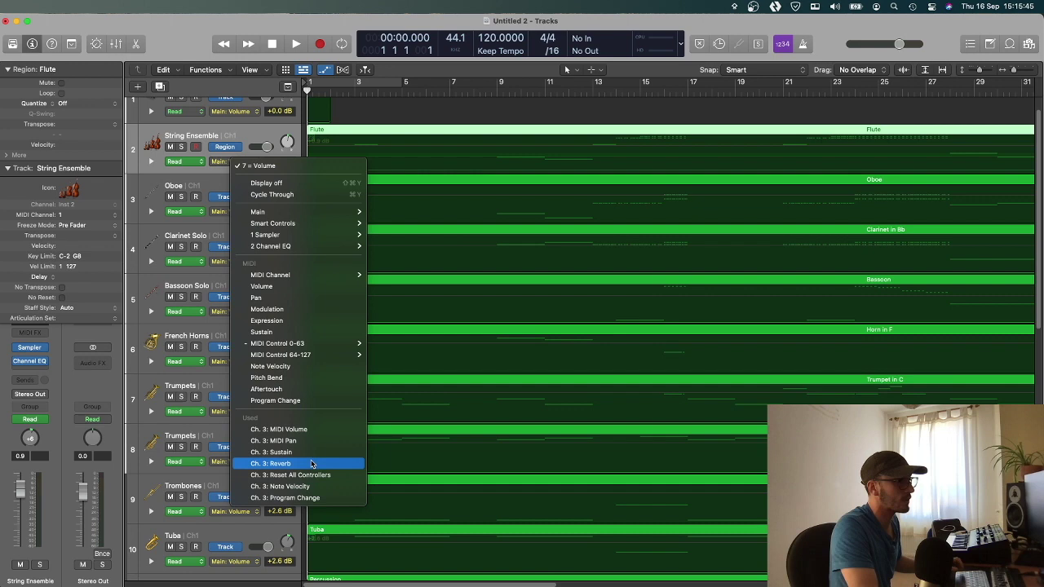
click(318, 430)
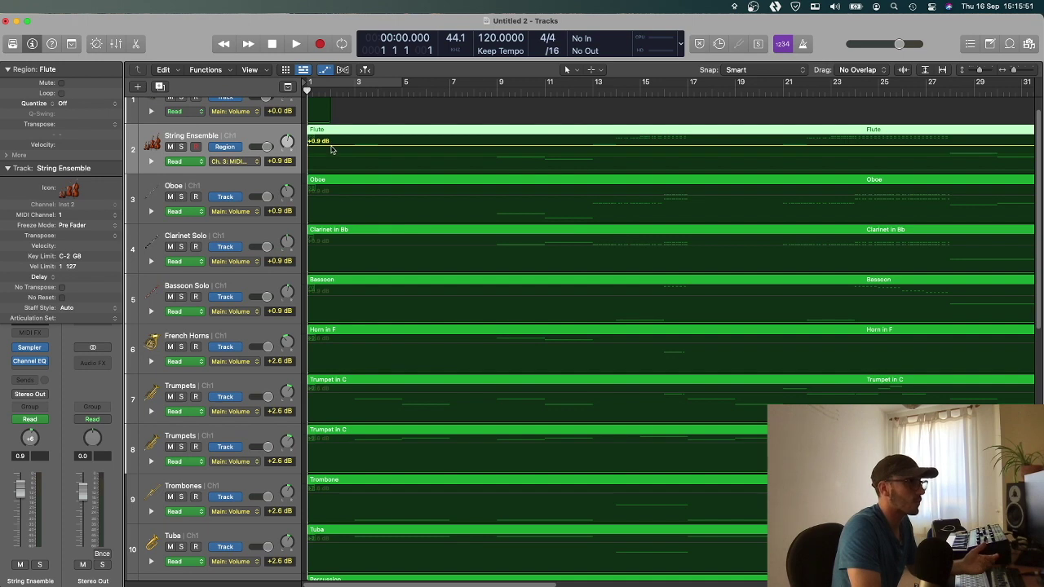
drag(331, 149, 332, 152)
key(x)
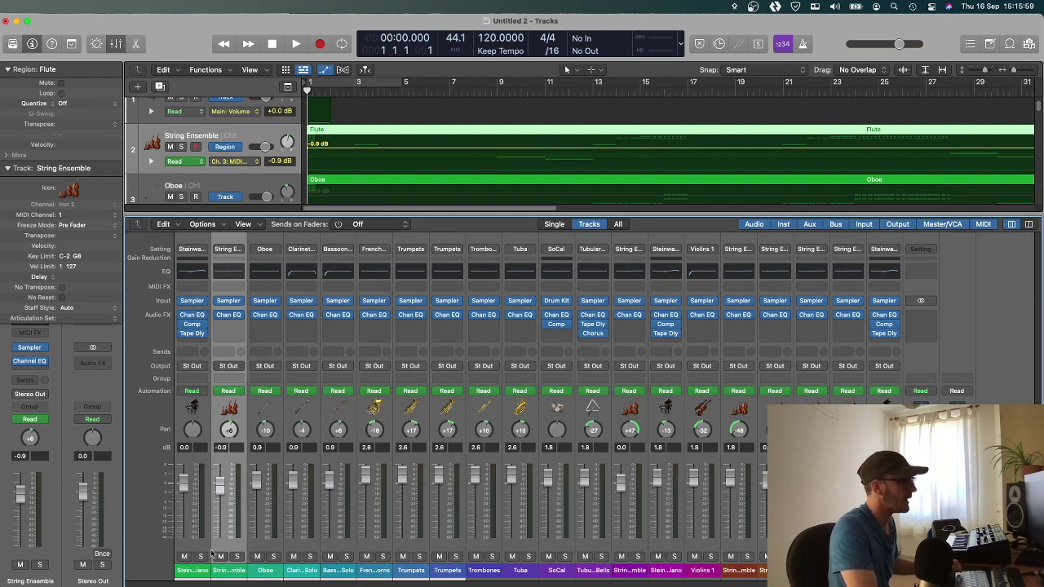
Reset the String Ensemble channel volume to 0.0 and display the Flute region's MIDI Pan line at +6.
double_click(220, 448)
text(0)
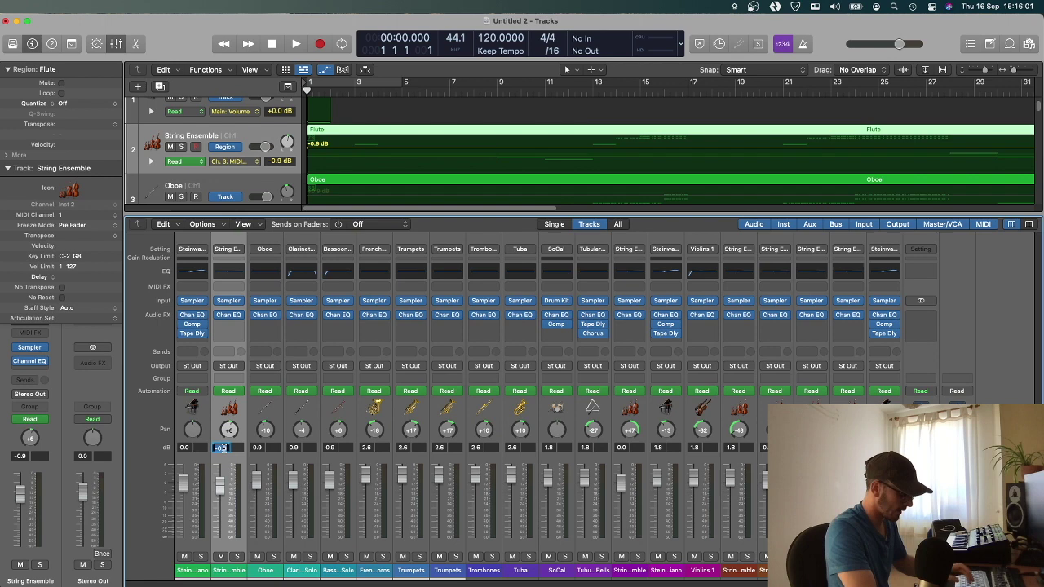
text(0)
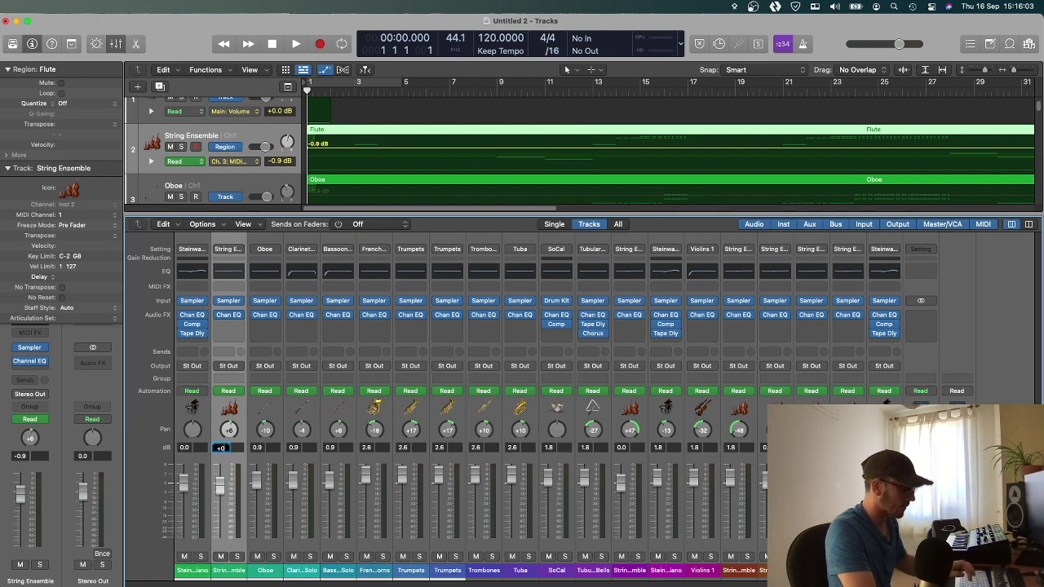
key(Return)
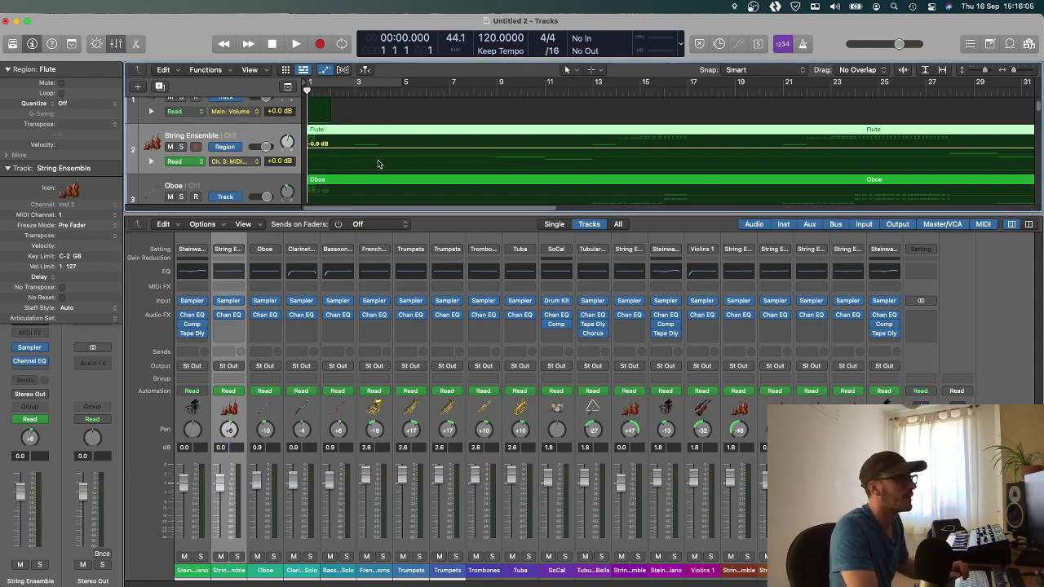
click(254, 162)
click(278, 430)
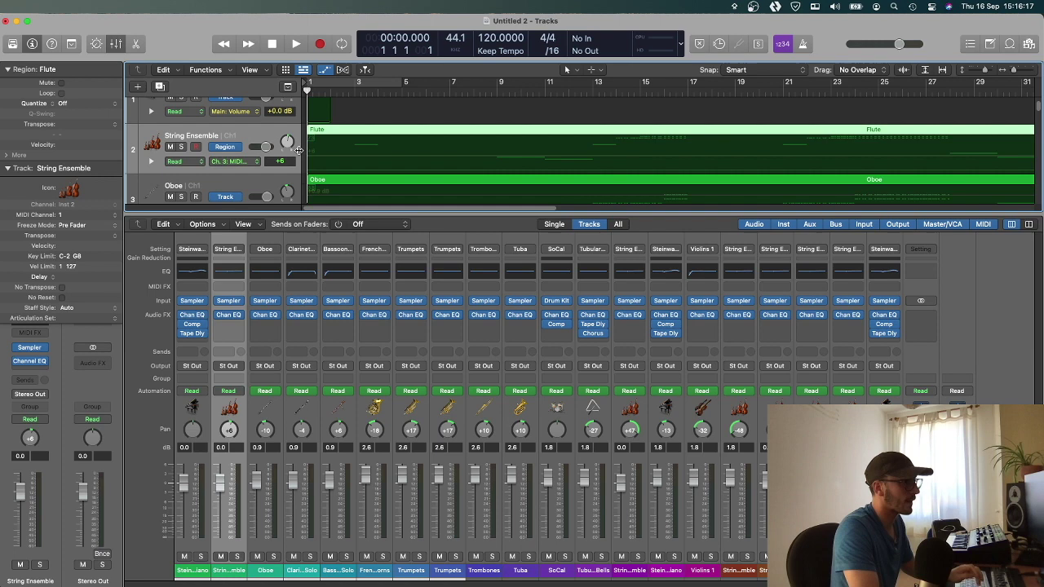
Center the String Ensemble pan at 0 and check the Flute region's Sustain and Reverb data.
alt+click(228, 430)
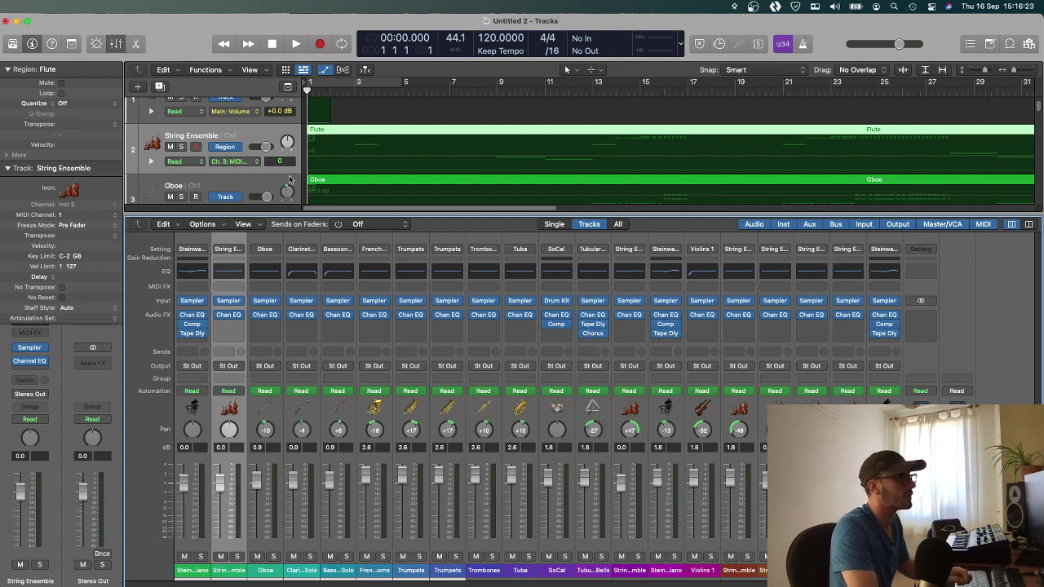
click(233, 161)
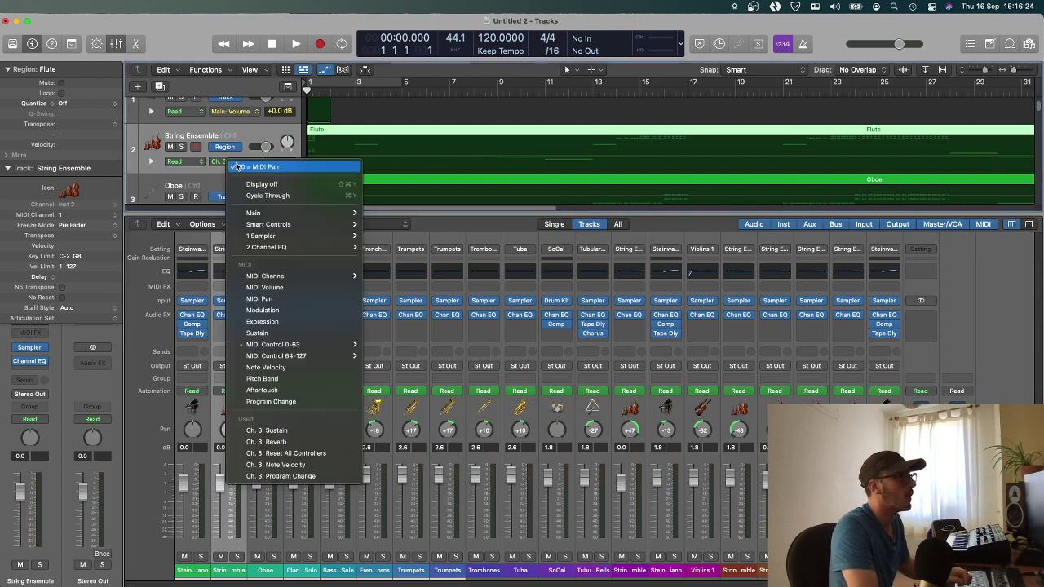
click(268, 431)
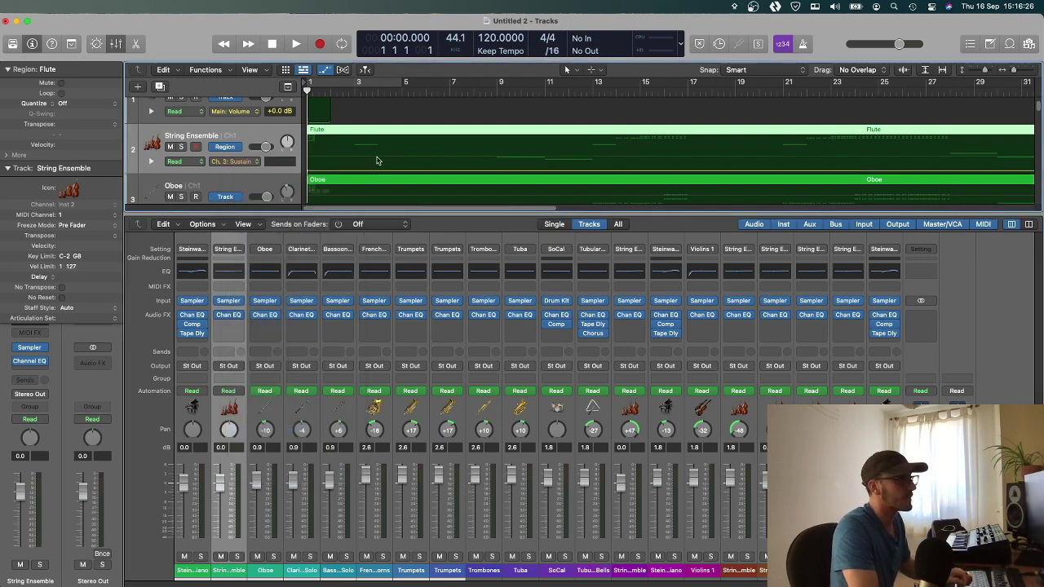
click(237, 161)
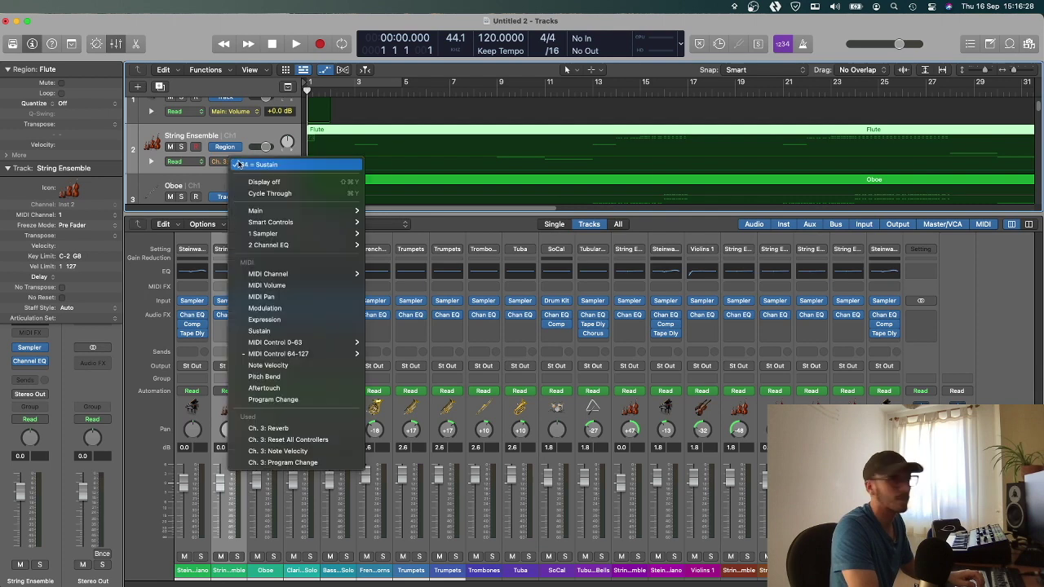
click(314, 430)
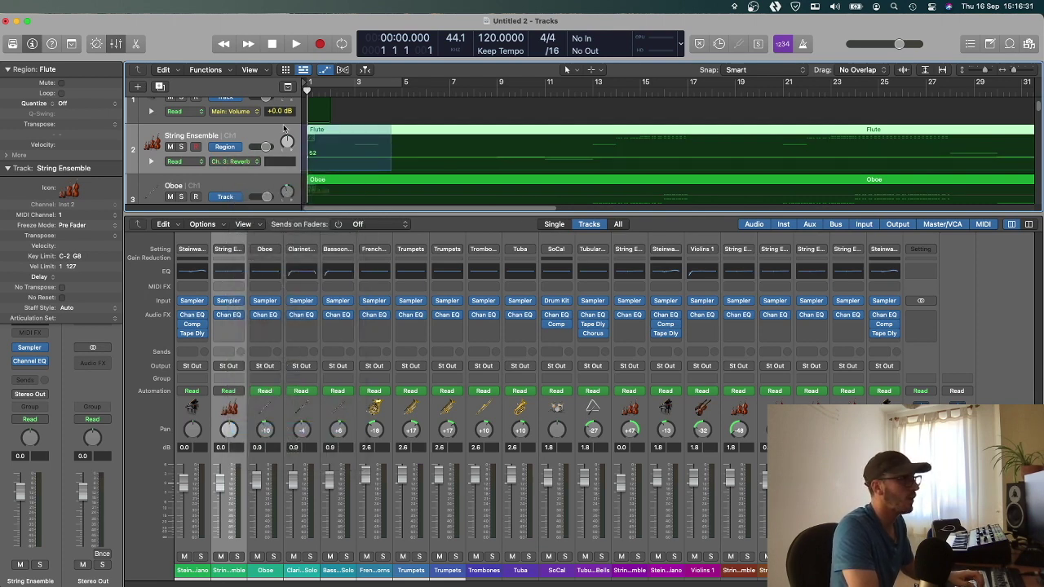
Review the region's Reset All Controllers, Program Change and Note Velocity data.
click(241, 161)
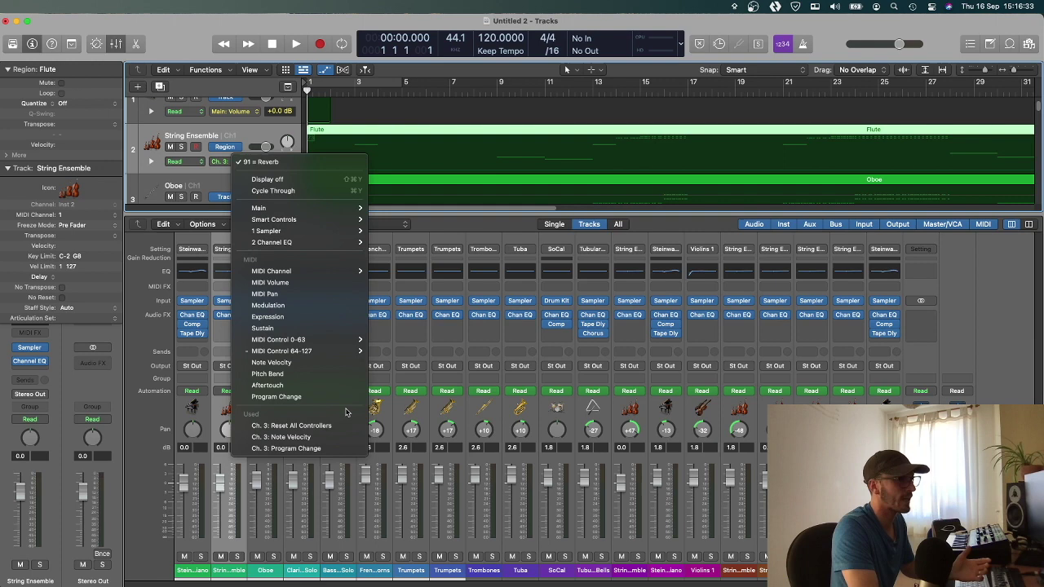
click(293, 424)
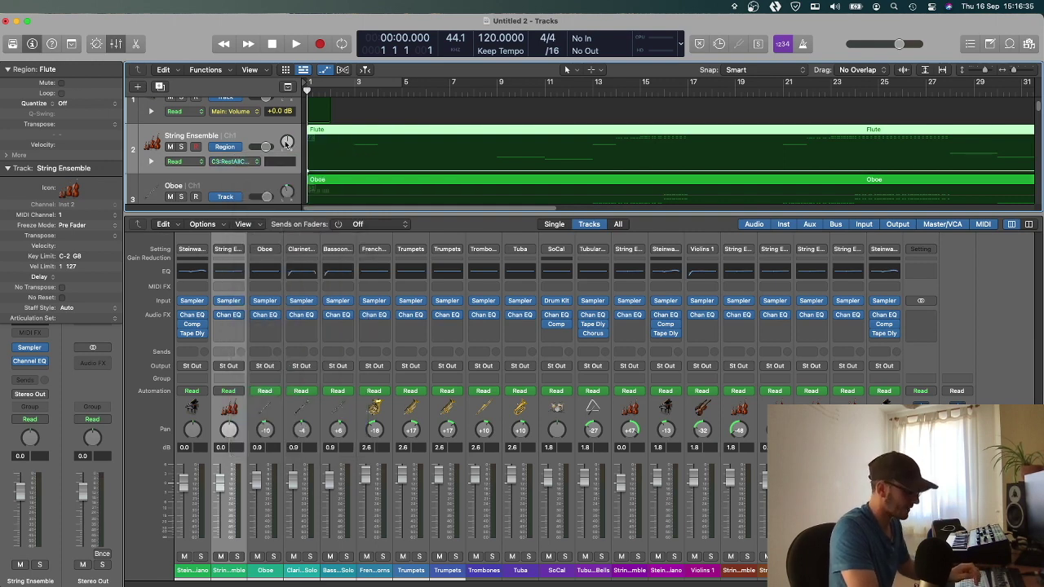
click(239, 162)
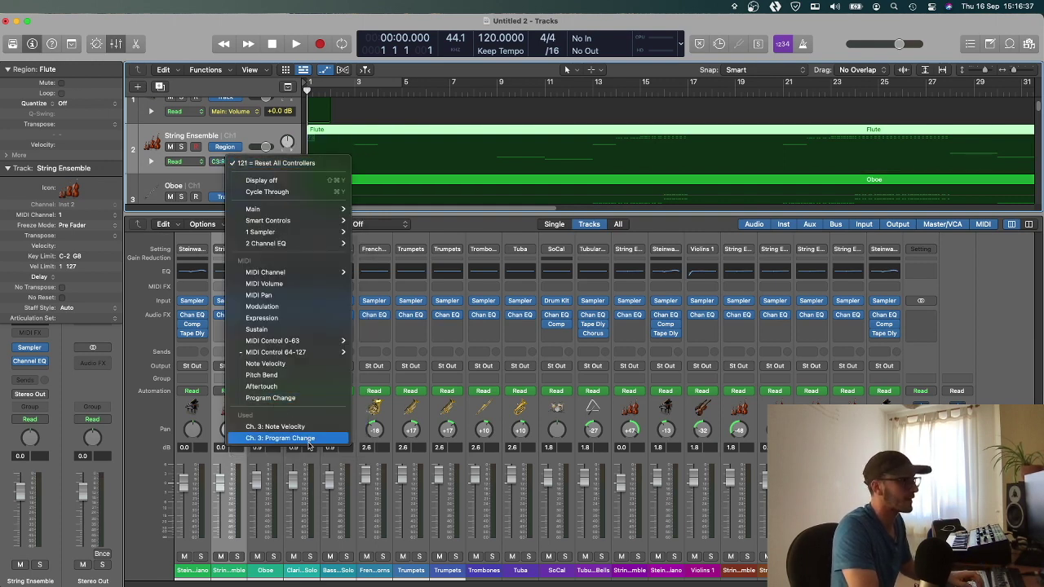
key(Return)
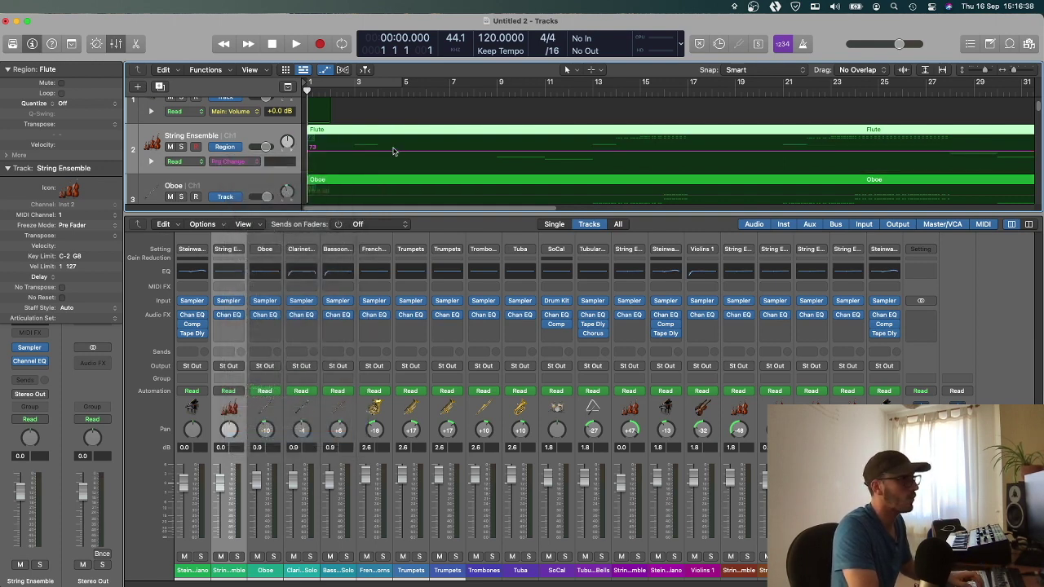
click(251, 160)
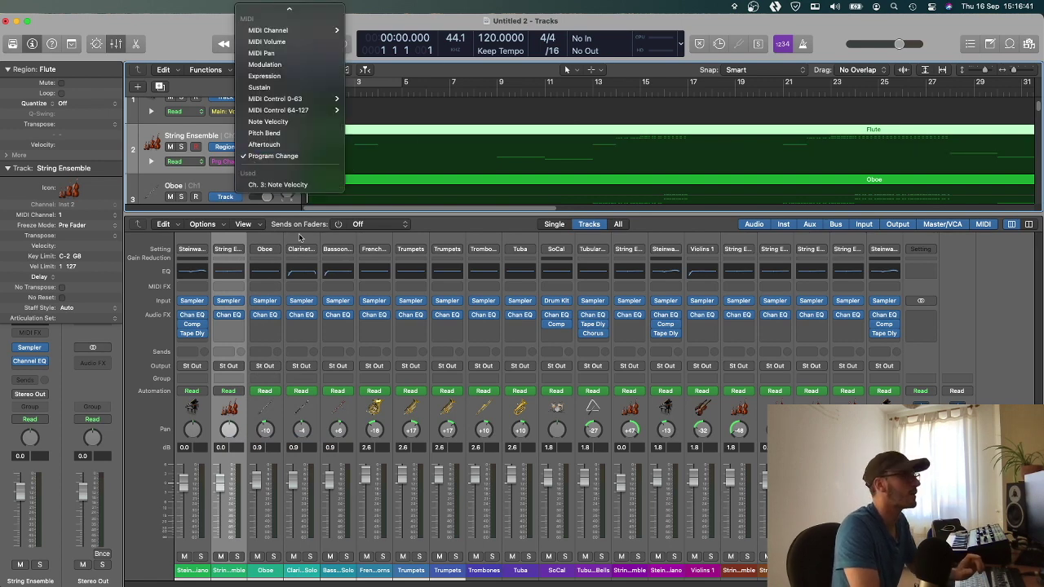
click(273, 184)
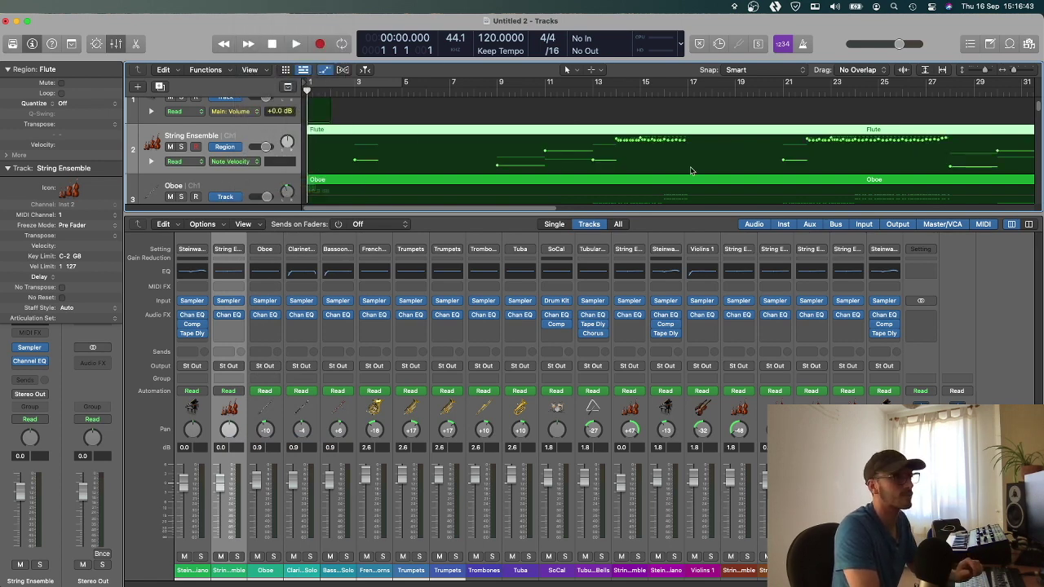
scroll(689, 170, right, 10)
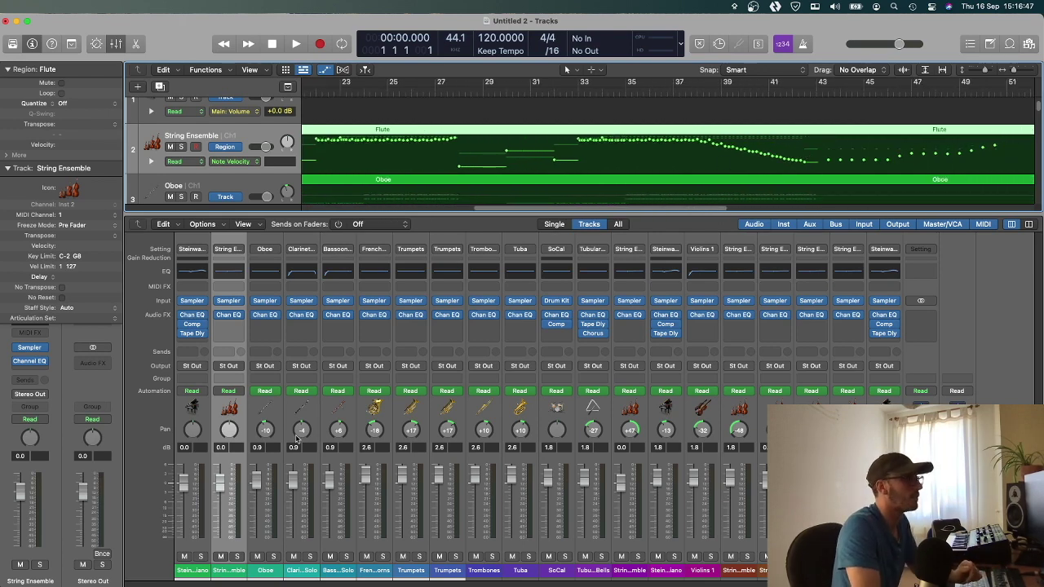
Remove Channel EQ from the String Ensemble strip and load Kontakt (Stereo) as its instrument.
click(240, 319)
click(256, 333)
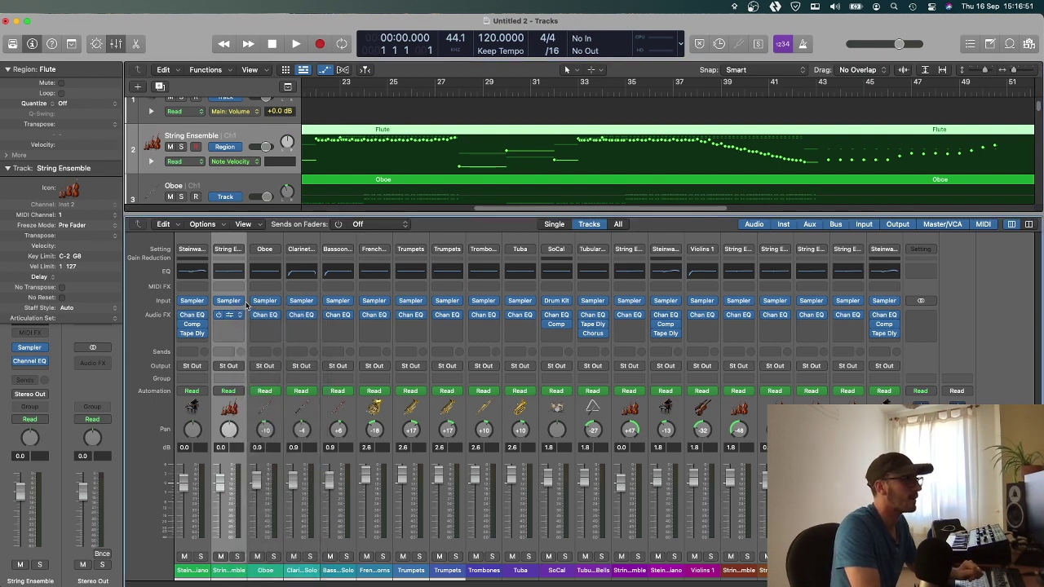
click(238, 302)
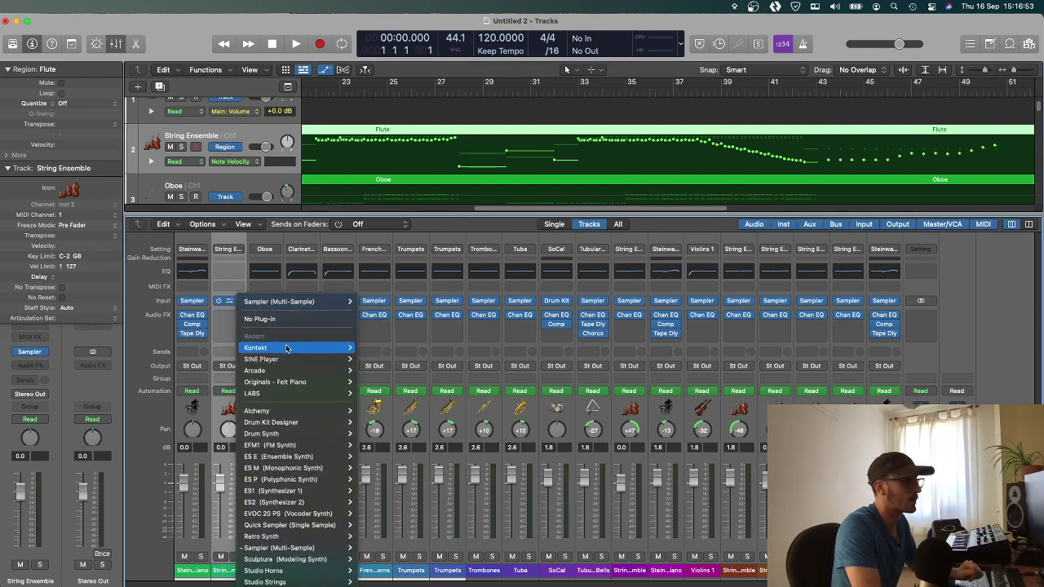
mouse_move(285, 348)
click(390, 359)
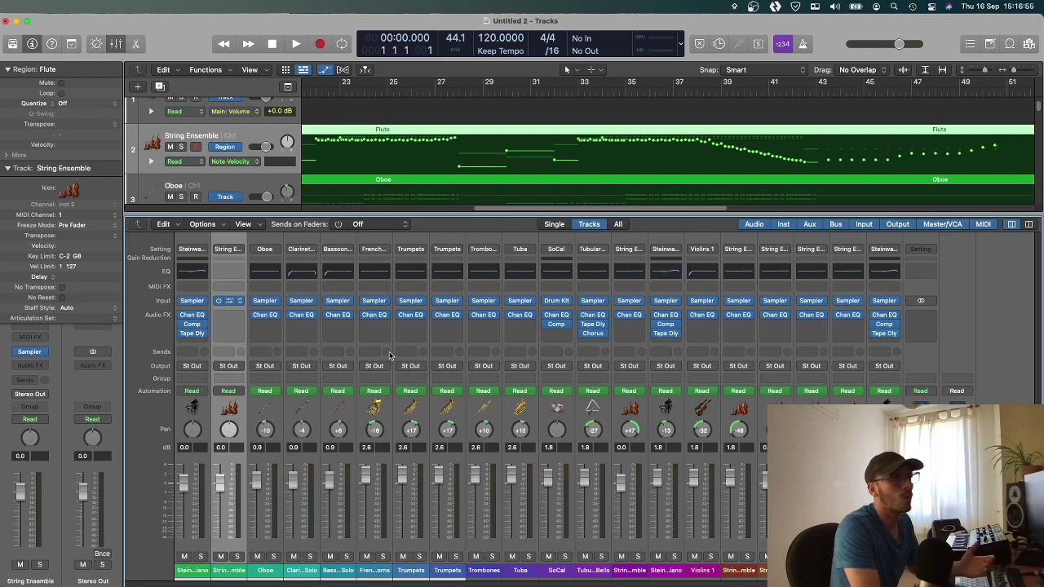